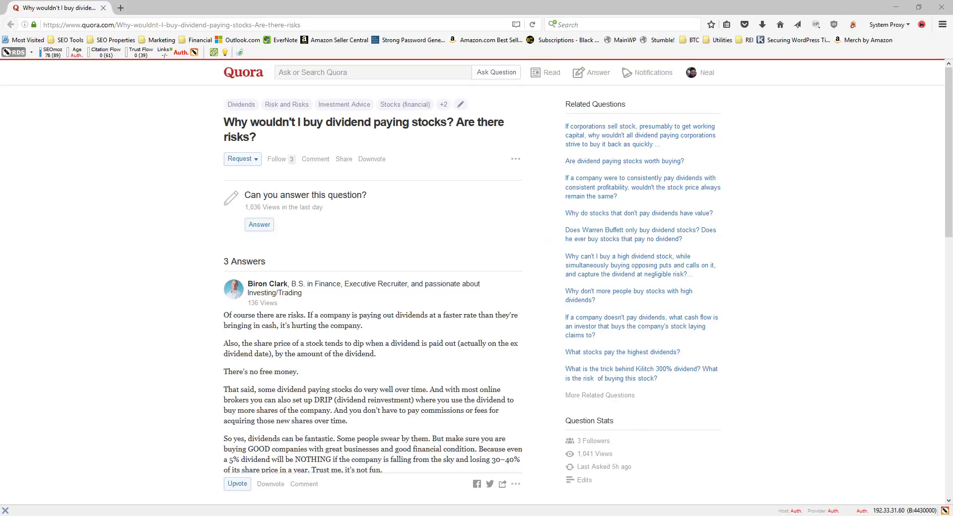
Switch to PowerPoint and draw a rectangle about 2.42" wide and 2.25" high below the slide title, labelled "company".
{"action": "key", "text": "alt+Tab"}
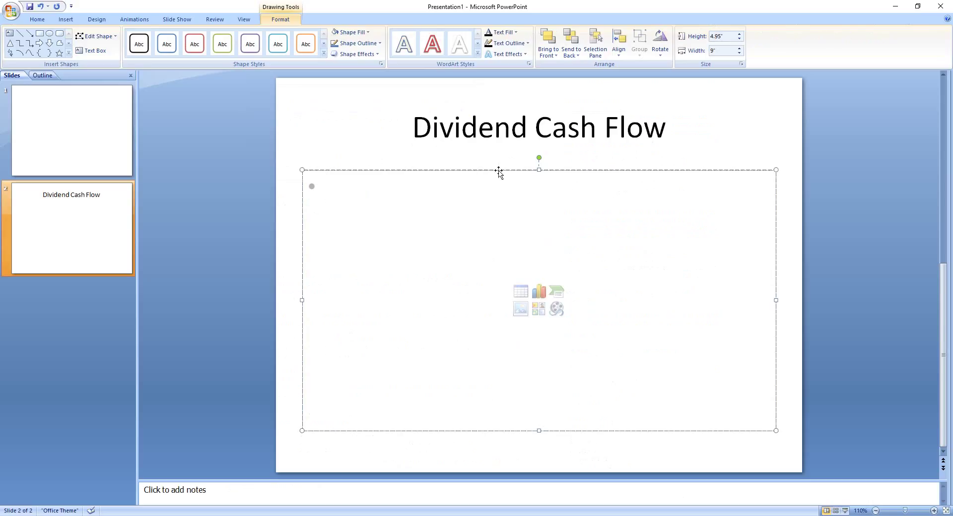
{"action": "left_click", "coordinate": [39, 33]}
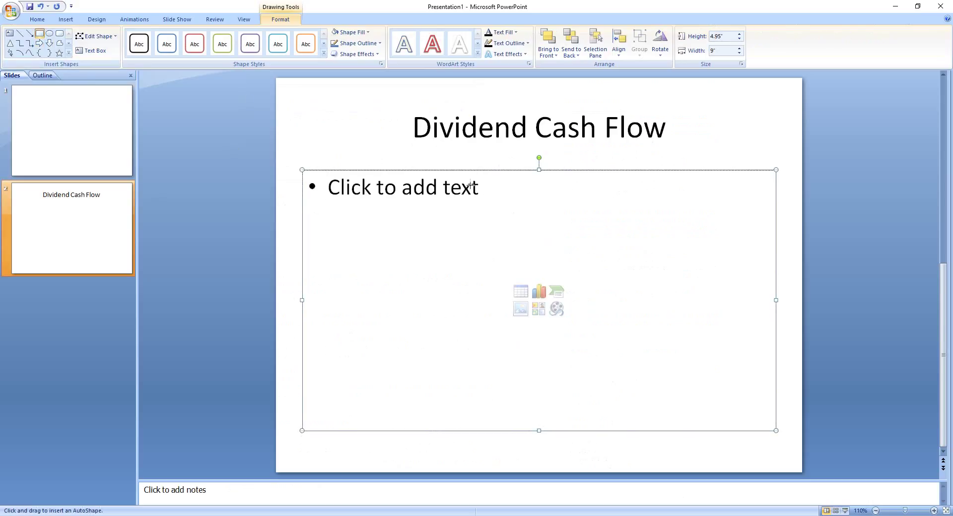
{"action": "left_click_drag", "start_coordinate": [468, 183], "coordinate": [596, 301]}
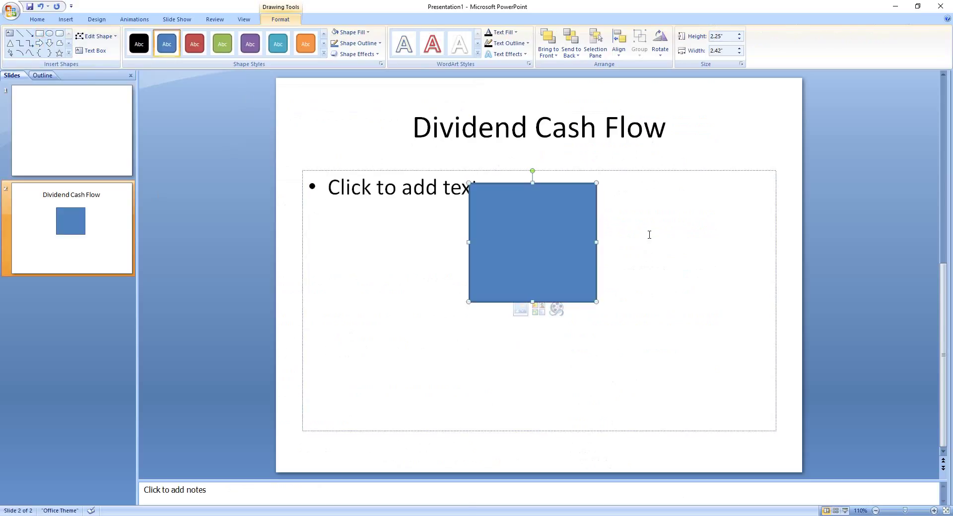
{"action": "right_click", "coordinate": [539, 237]}
{"action": "left_click", "coordinate": [574, 276]}
{"action": "type", "text": "company"}
{"action": "left_click", "coordinate": [349, 256]}
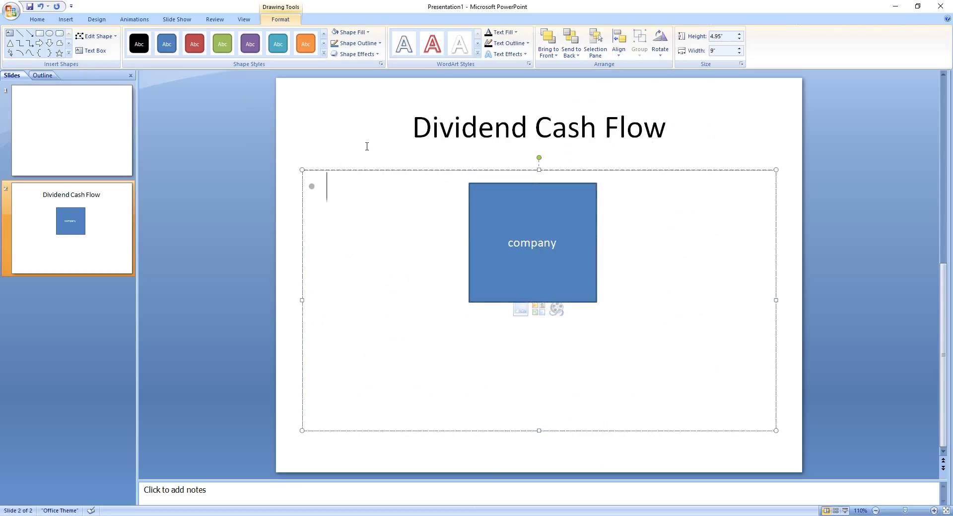
Add a right arrow about 2.17" wide and 0.92" high leading into the company box, labelled "sales" and styled green.
{"action": "left_click", "coordinate": [39, 43]}
{"action": "left_click_drag", "start_coordinate": [346, 222], "coordinate": [460, 271]}
{"action": "right_click", "coordinate": [400, 245]}
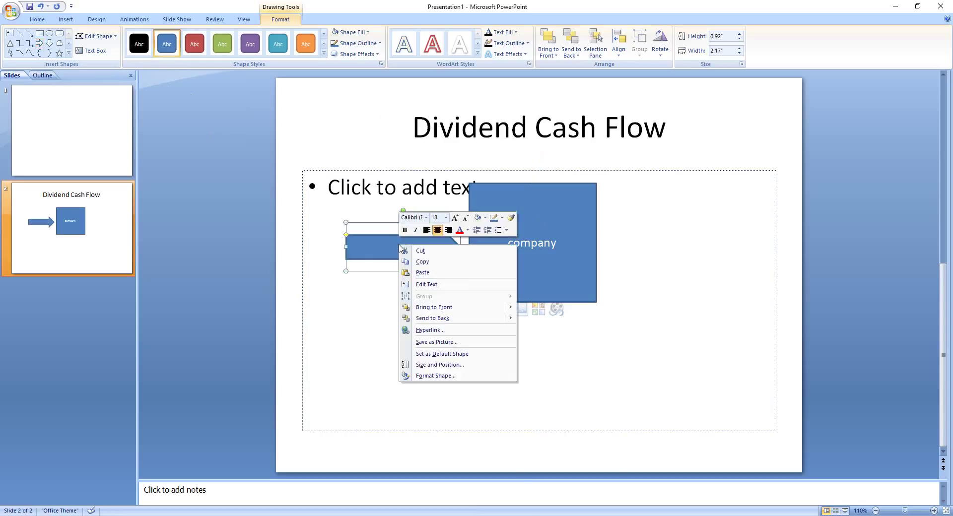
{"action": "left_click", "coordinate": [426, 279]}
{"action": "type", "text": "sales"}
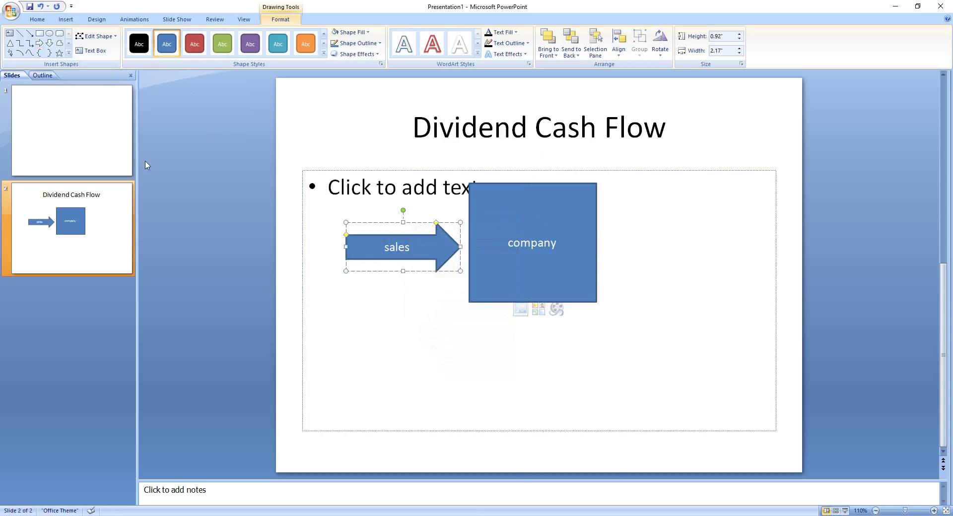
{"action": "left_click", "coordinate": [636, 266]}
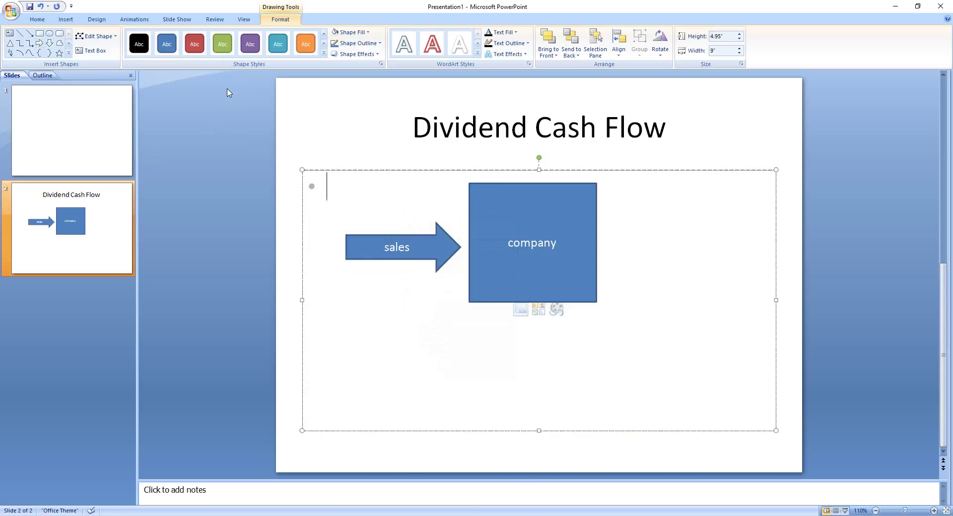
{"action": "left_click", "coordinate": [425, 261]}
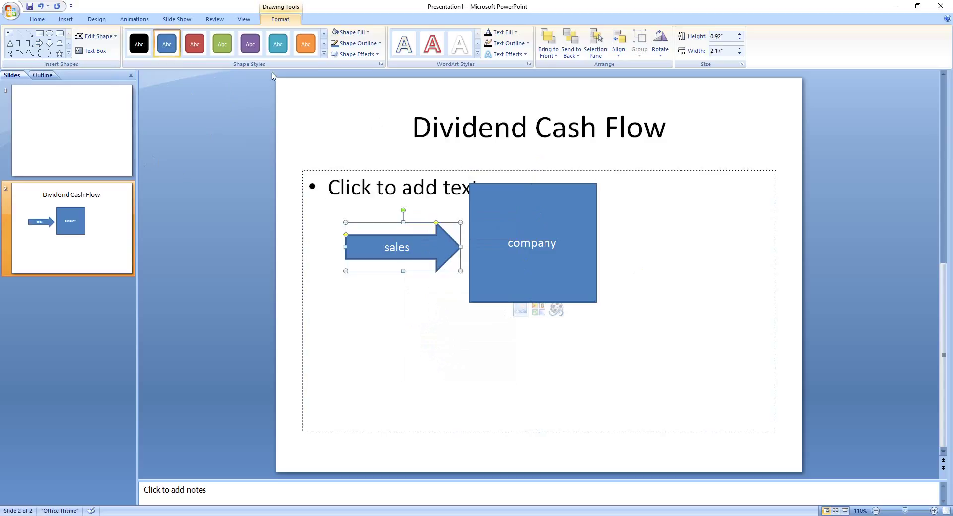
{"action": "left_click", "coordinate": [222, 43]}
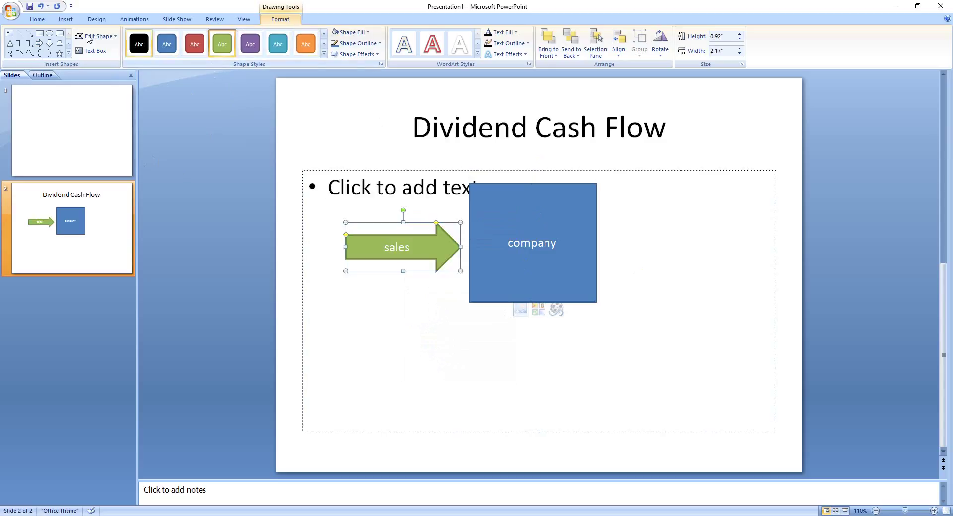
Add an orange rectangle about 1.75" wide and 0.58" high inside the lower part of the company box, labelled "earnings".
{"action": "left_click", "coordinate": [39, 33]}
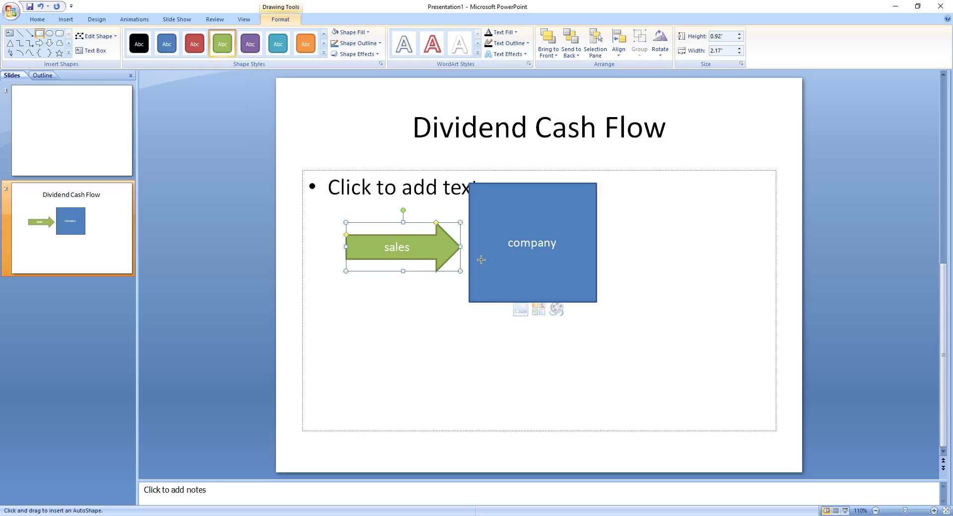
{"action": "left_click_drag", "start_coordinate": [481, 259], "coordinate": [574, 289]}
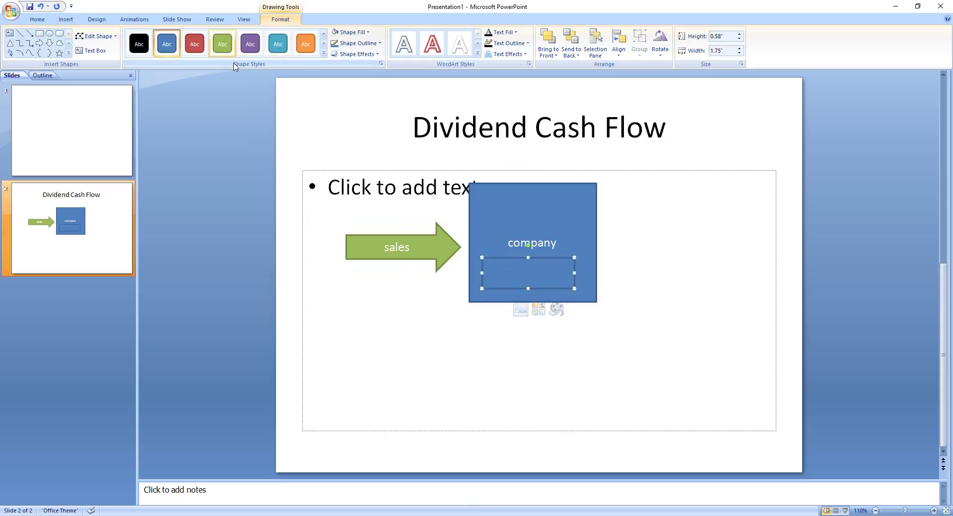
{"action": "left_click", "coordinate": [306, 43]}
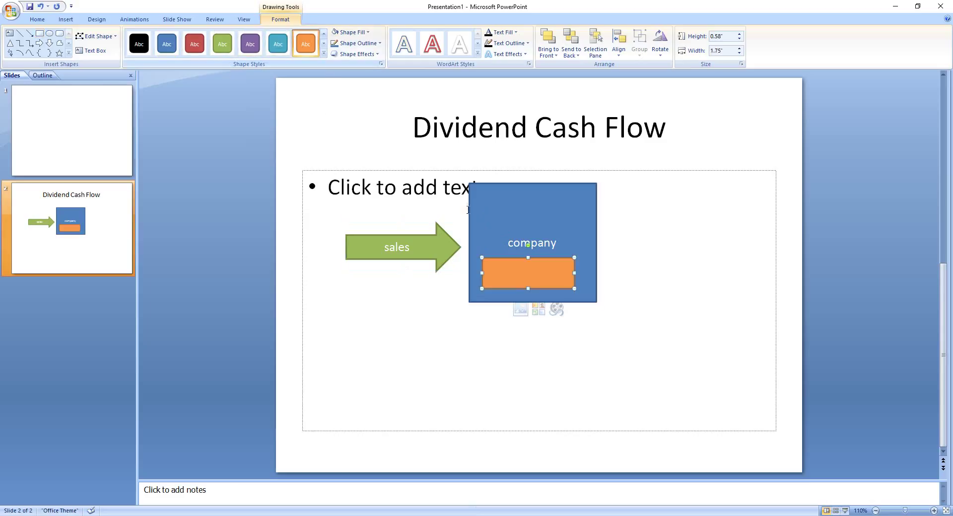
{"action": "right_click", "coordinate": [511, 271]}
{"action": "left_click", "coordinate": [546, 312]}
{"action": "type", "text": "earnings"}
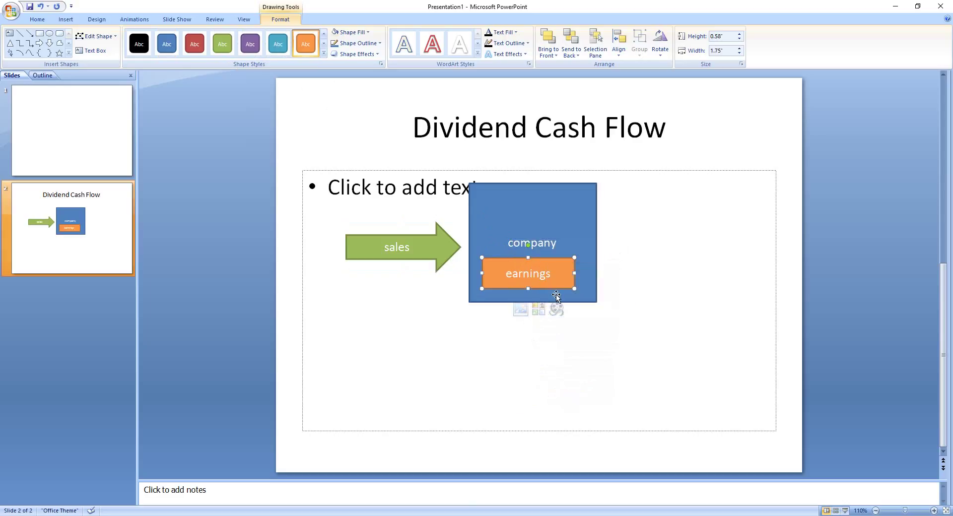
{"action": "left_click", "coordinate": [586, 243]}
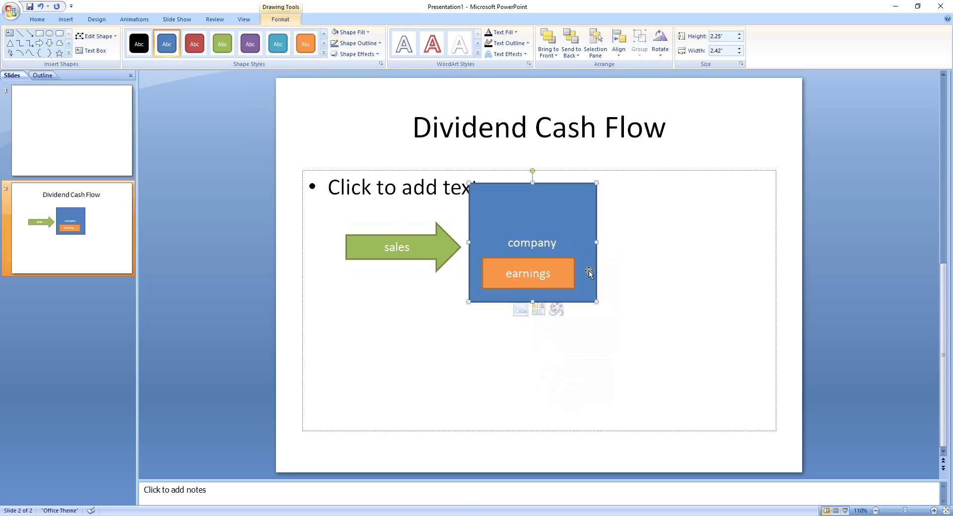
{"action": "left_click", "coordinate": [557, 266]}
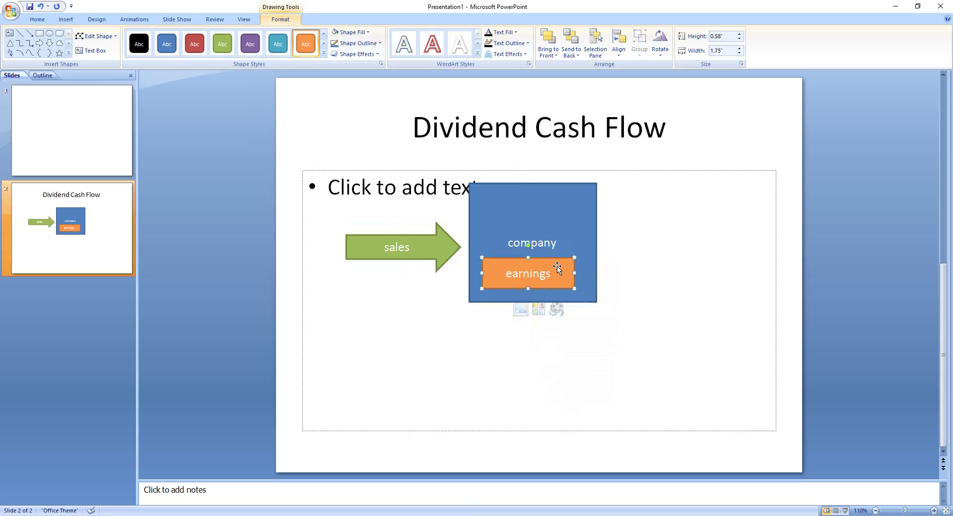
Add a green right arrow about 1.67" wide and 0.5" high leading out of the company box, labelled "dividends".
{"action": "left_click", "coordinate": [39, 44]}
{"action": "left_click_drag", "start_coordinate": [605, 230], "coordinate": [693, 258]}
{"action": "right_click", "coordinate": [636, 244]}
{"action": "left_click", "coordinate": [662, 278]}
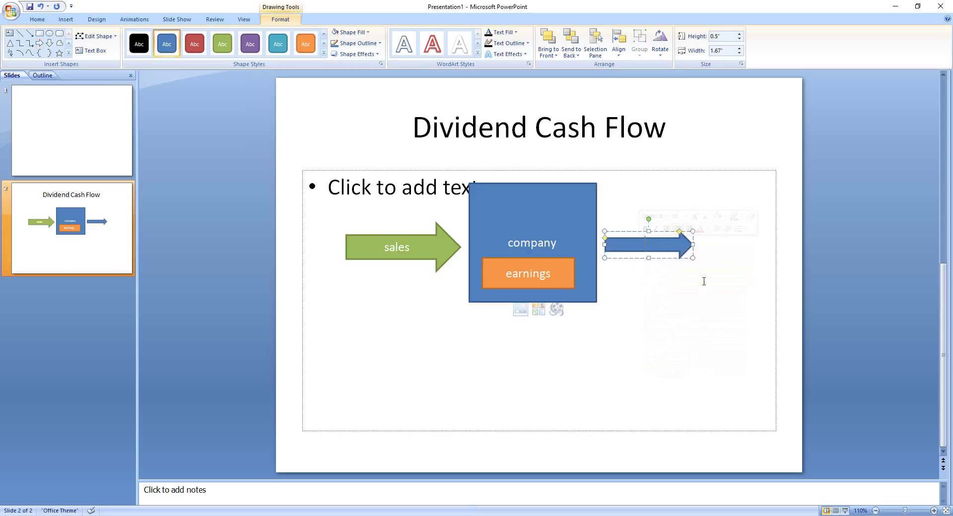
{"action": "type", "text": "dividends"}
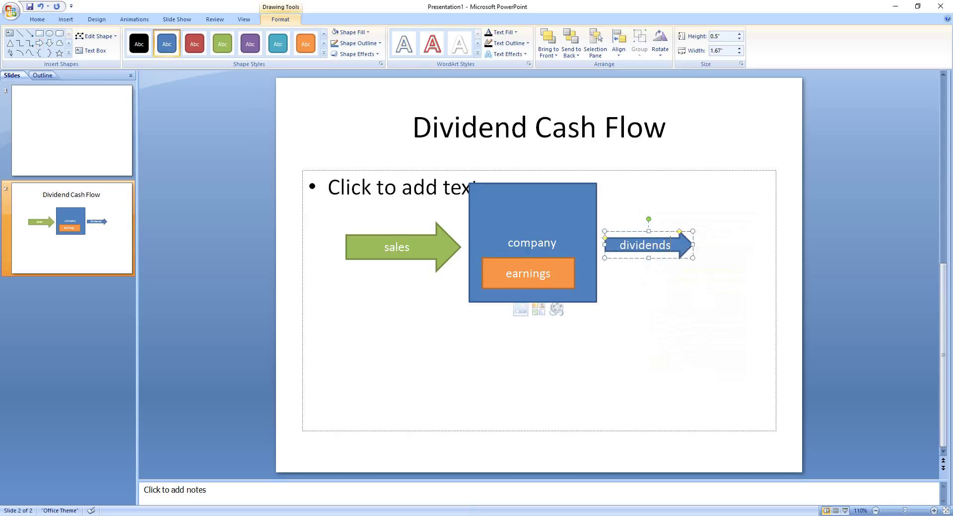
{"action": "left_click", "coordinate": [223, 44]}
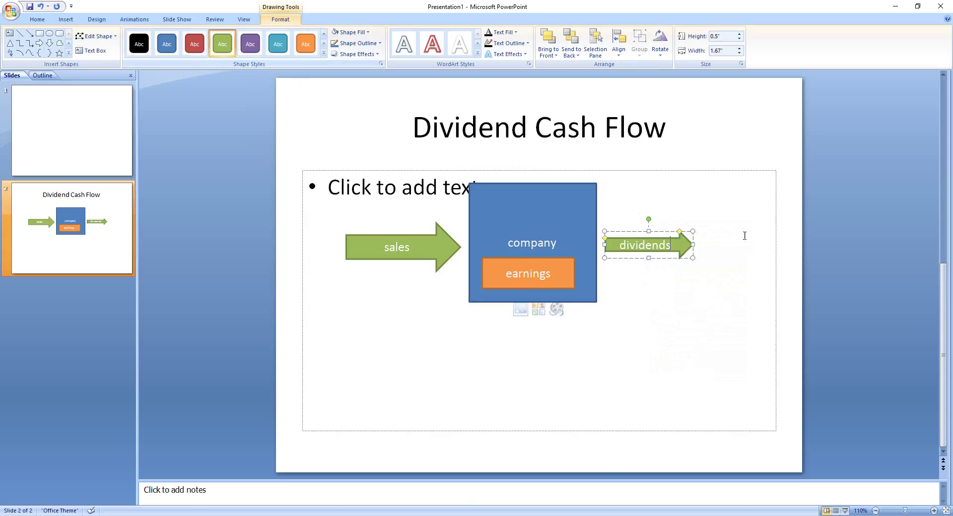
Draw an ellipse about 1.5" wide and 1.58" high at the tip of the dividends arrow, labelled "you".
{"action": "left_click", "coordinate": [50, 34]}
{"action": "left_click_drag", "start_coordinate": [698, 214], "coordinate": [775, 297]}
{"action": "right_click", "coordinate": [725, 250]}
{"action": "left_click", "coordinate": [756, 292]}
{"action": "type", "text": "you"}
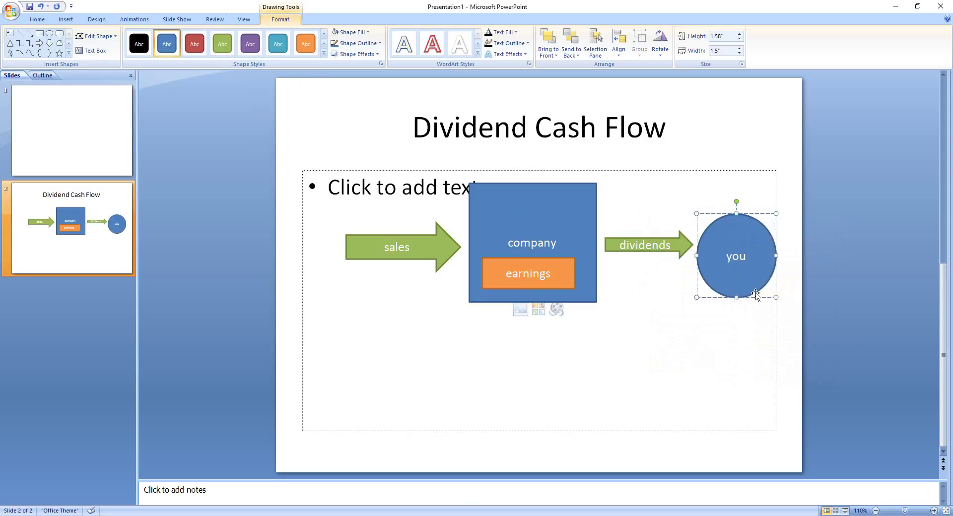
Apply the orange shape style to the "you" ellipse and shorten it slightly from its lower edge.
{"action": "left_click", "coordinate": [306, 43]}
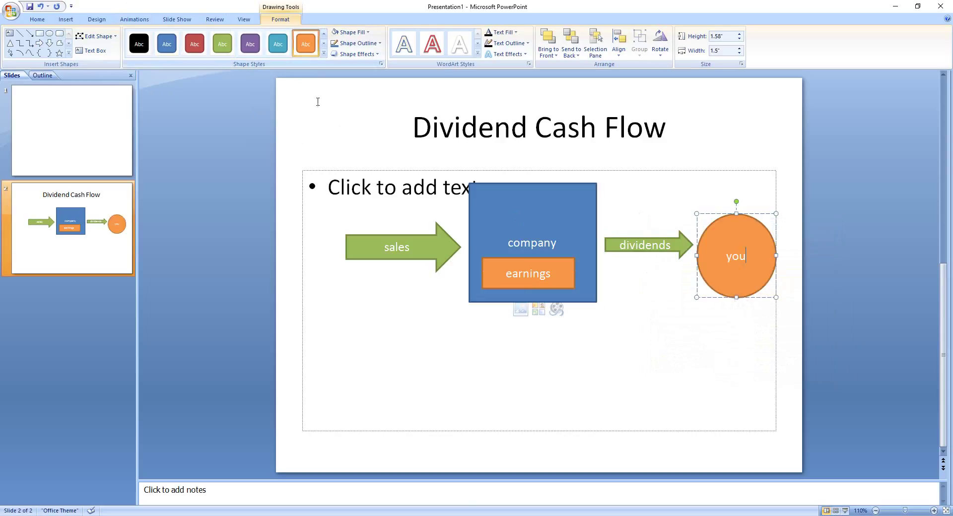
{"action": "left_click_drag", "start_coordinate": [738, 297], "coordinate": [737, 289]}
{"action": "left_click", "coordinate": [776, 277]}
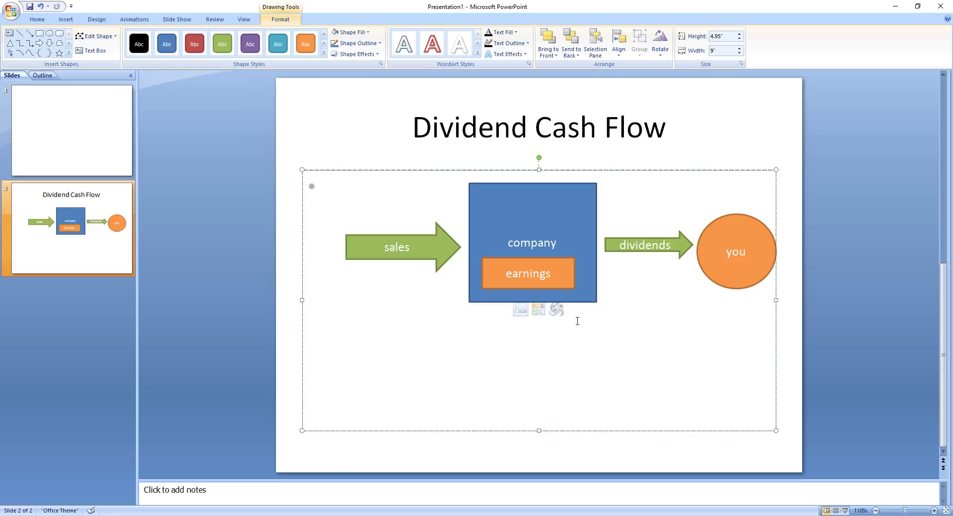
{"action": "left_click", "coordinate": [424, 250]}
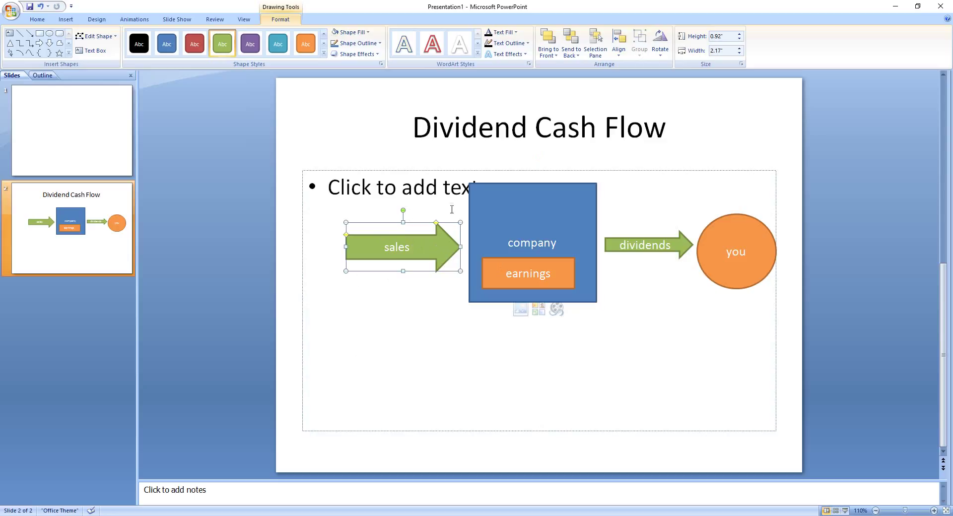
{"action": "left_click", "coordinate": [526, 225]}
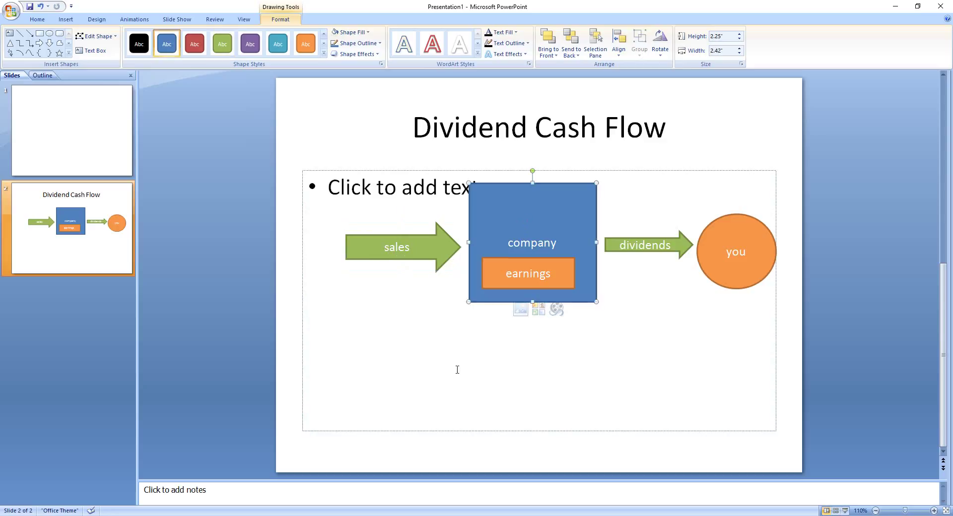
{"action": "left_click", "coordinate": [356, 249]}
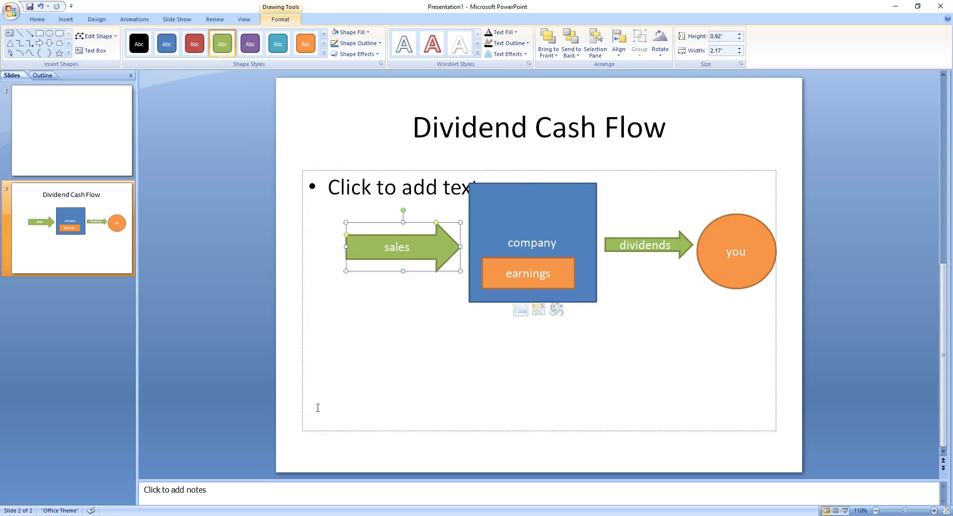
{"action": "left_click", "coordinate": [541, 271]}
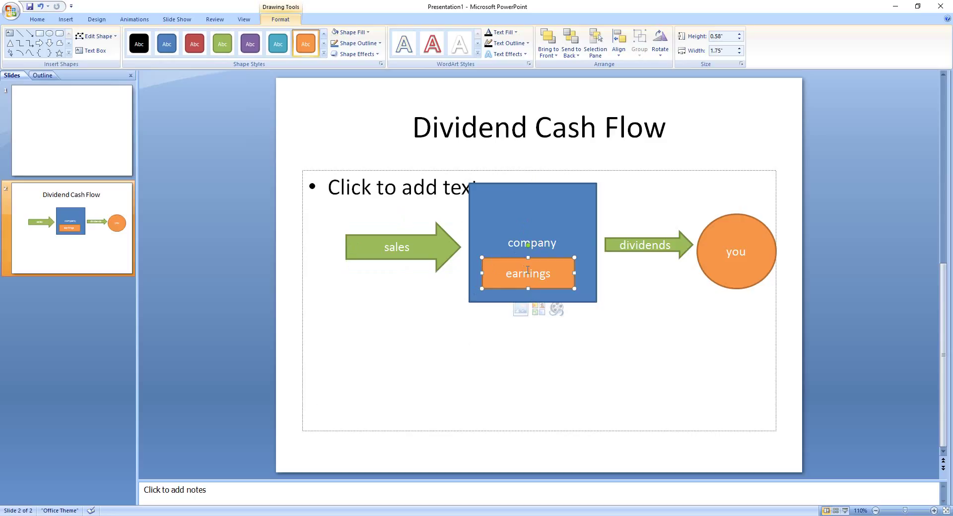
{"action": "left_click", "coordinate": [448, 251]}
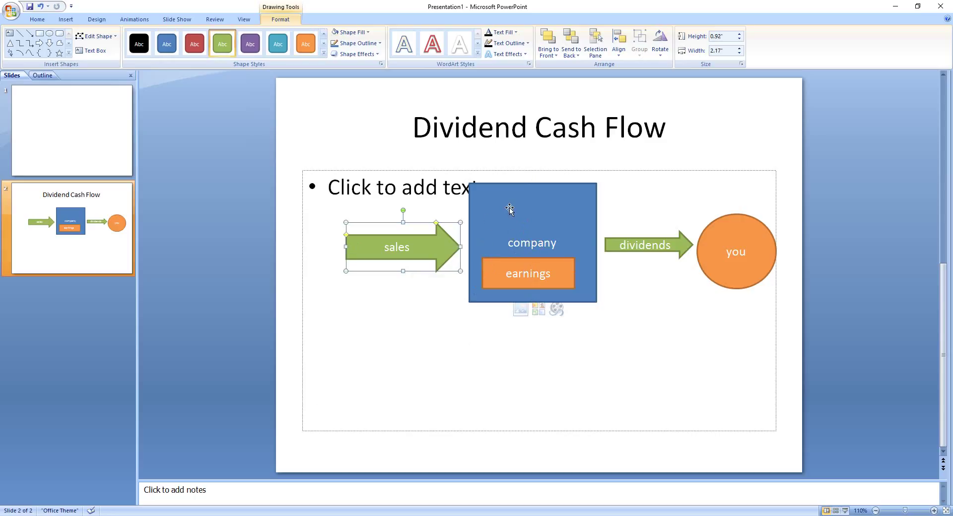
{"action": "left_click", "coordinate": [529, 264]}
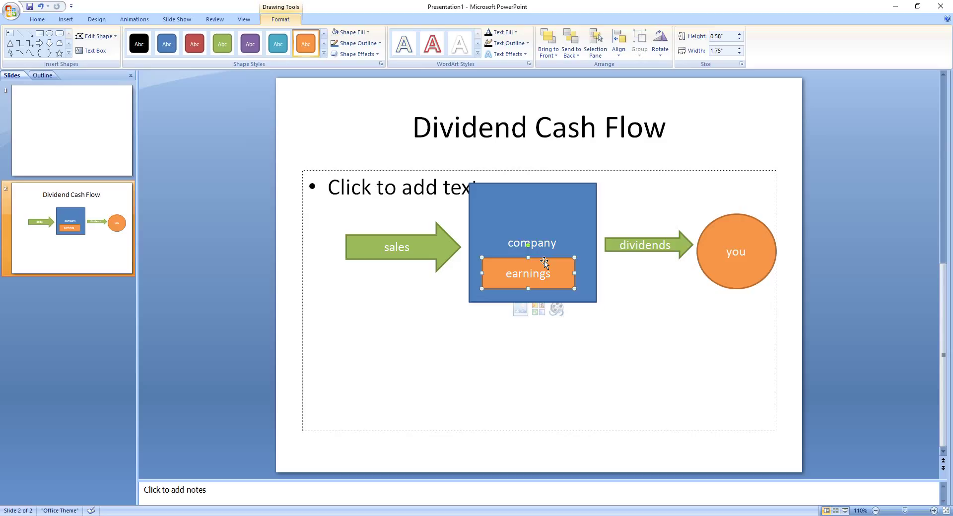
{"action": "left_click", "coordinate": [637, 243]}
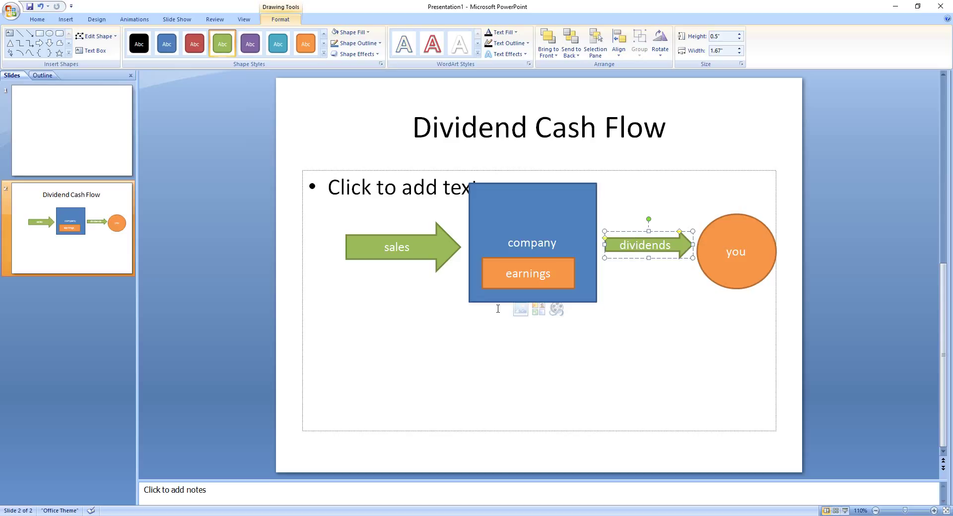
{"action": "left_click", "coordinate": [418, 239]}
{"action": "left_click", "coordinate": [517, 261]}
{"action": "left_click", "coordinate": [626, 249]}
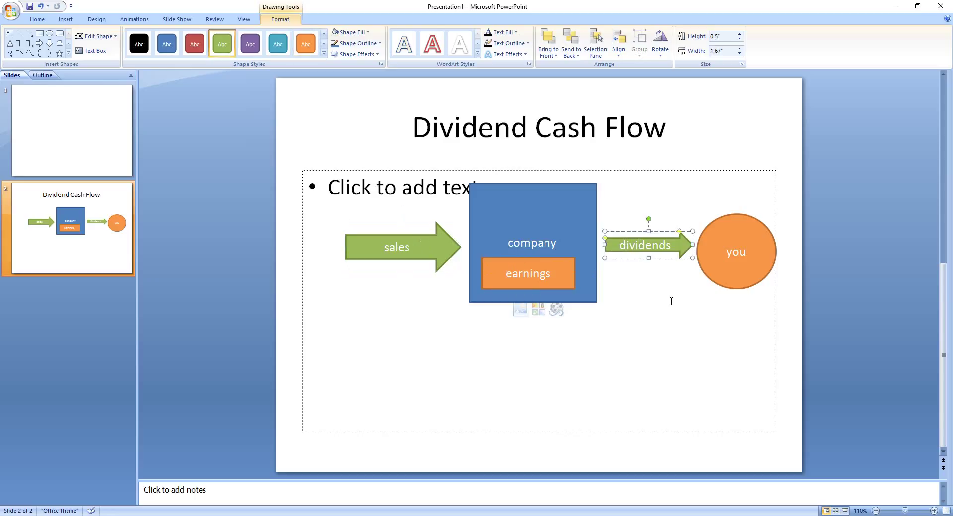